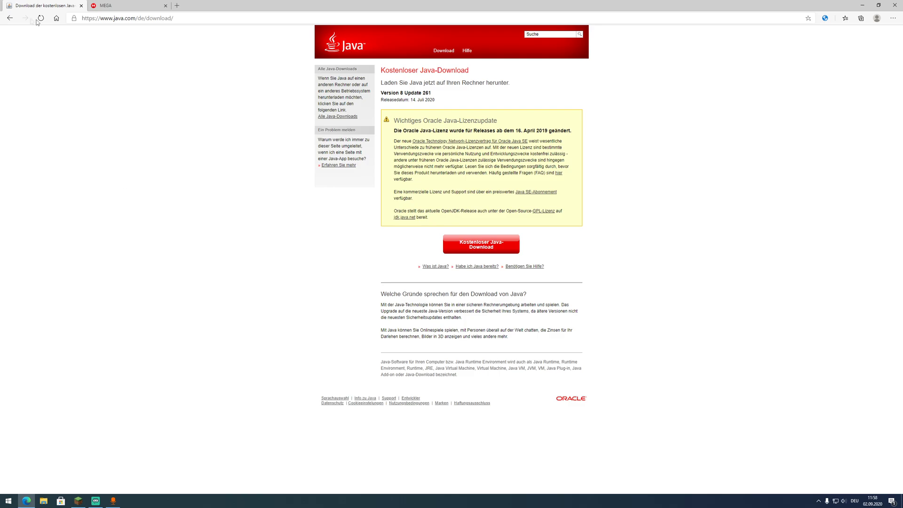
Close the Java download page and the Minecraft Launcher, and download the shared MEGA mod folder as a ZIP file.
{"action": "left_click", "coordinate": [81, 5]}
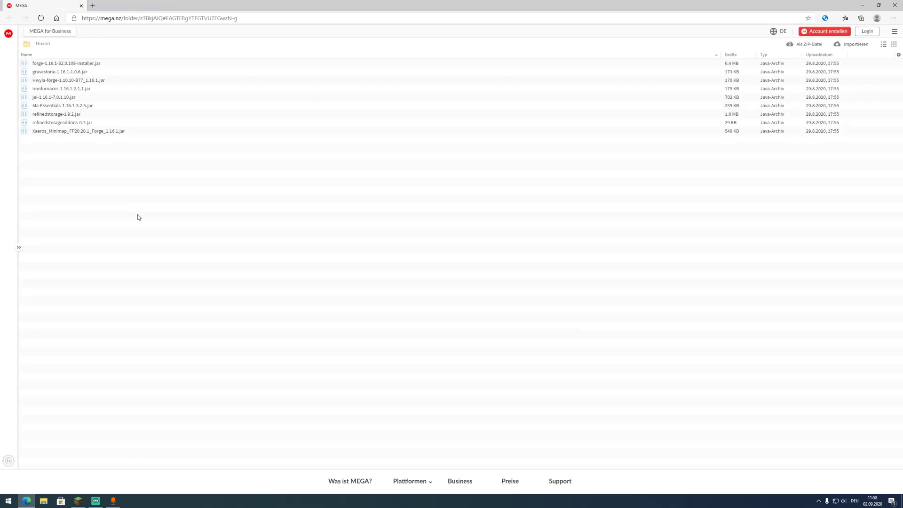
{"action": "left_click", "coordinate": [78, 501]}
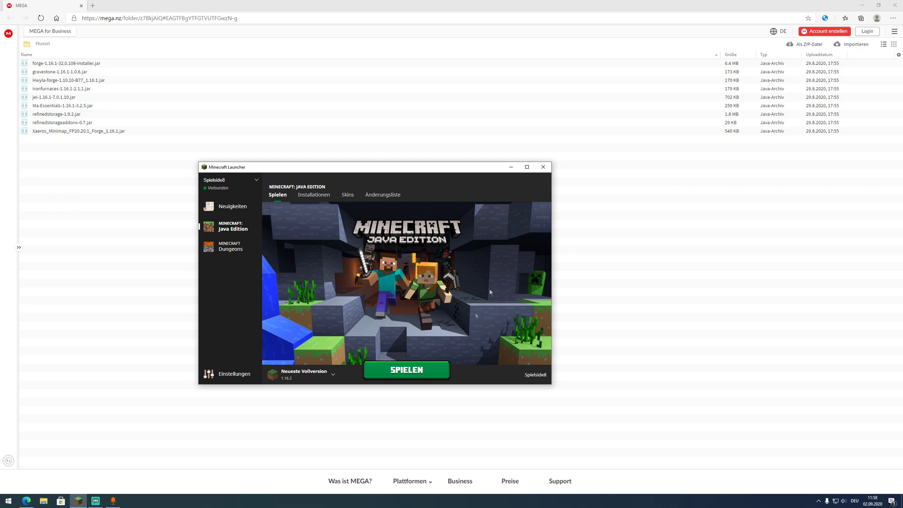
{"action": "left_click", "coordinate": [544, 168]}
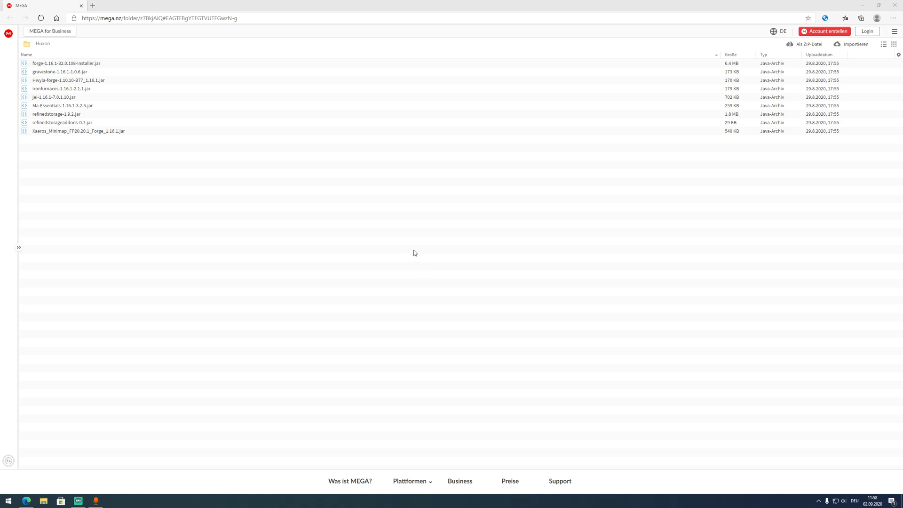
{"action": "left_click", "coordinate": [810, 43]}
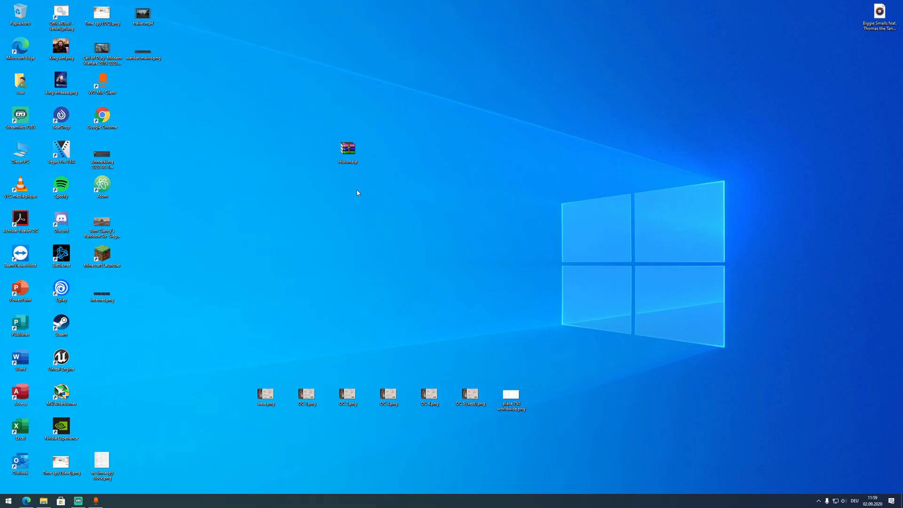
Extract the Huxon ZIP archive onto the desktop and move the archive to the recycle bin.
{"action": "right_click", "coordinate": [345, 152]}
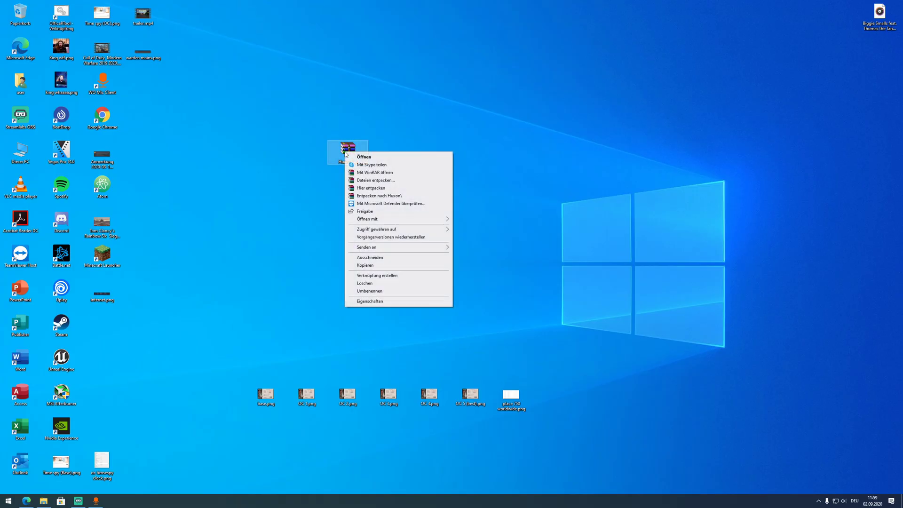
{"action": "left_click", "coordinate": [375, 180]}
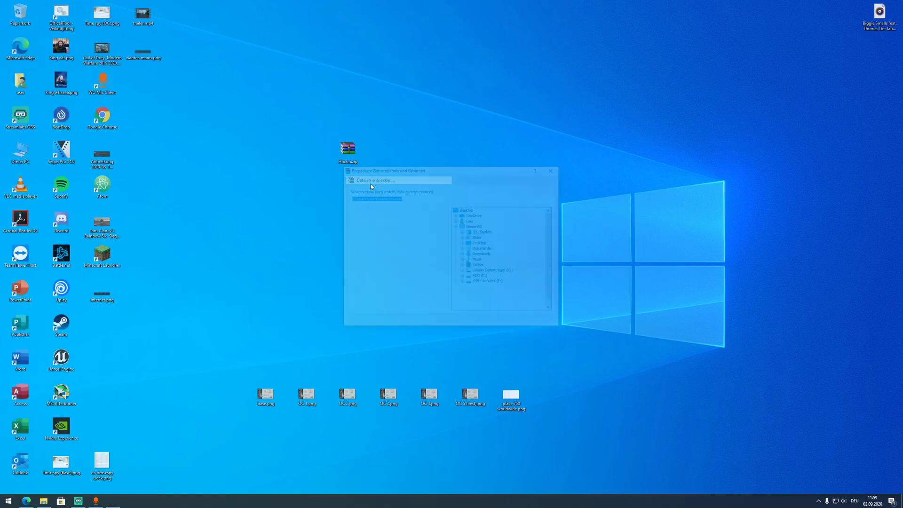
{"action": "left_click", "coordinate": [489, 323]}
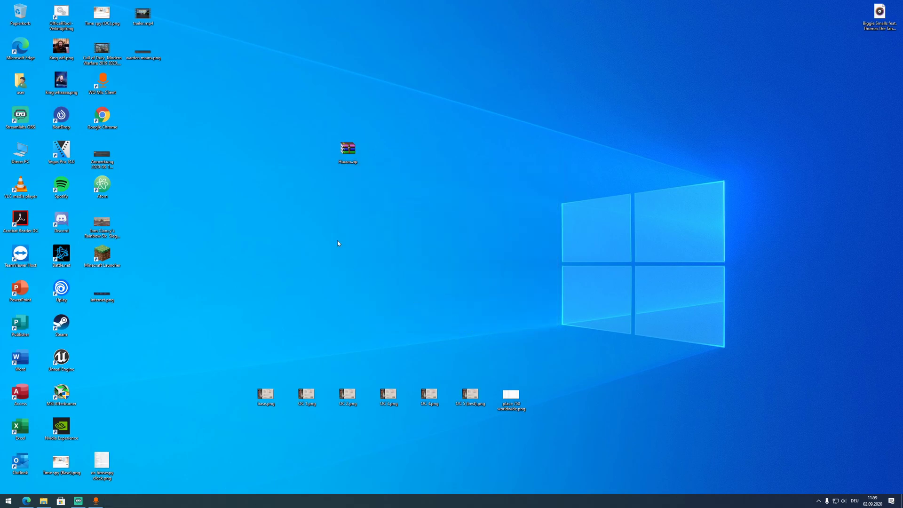
{"action": "left_click_drag", "start_coordinate": [347, 150], "coordinate": [20, 14]}
Install the Forge client by running forge-1.16.1-32.0.108-installer.jar from the extracted Huxon folder.
{"action": "left_click", "coordinate": [390, 154]}
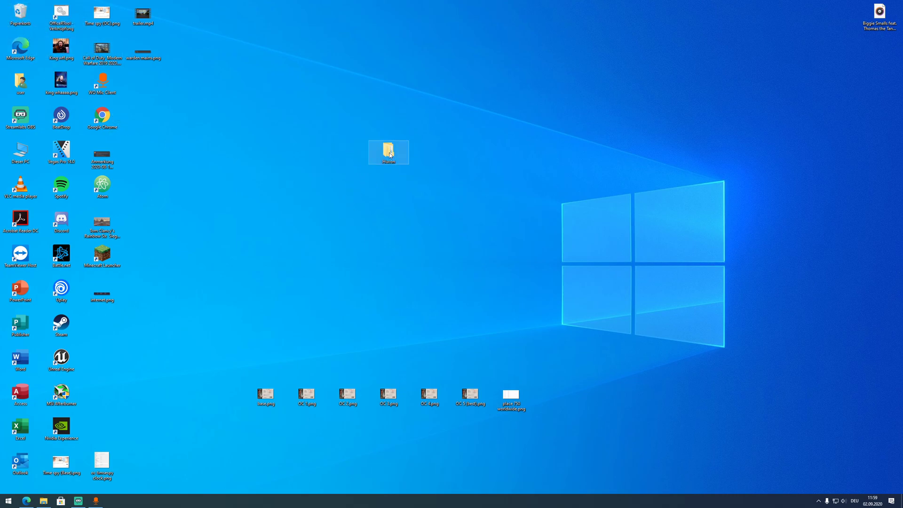
{"action": "double_click", "coordinate": [389, 154]}
{"action": "double_click", "coordinate": [541, 91]}
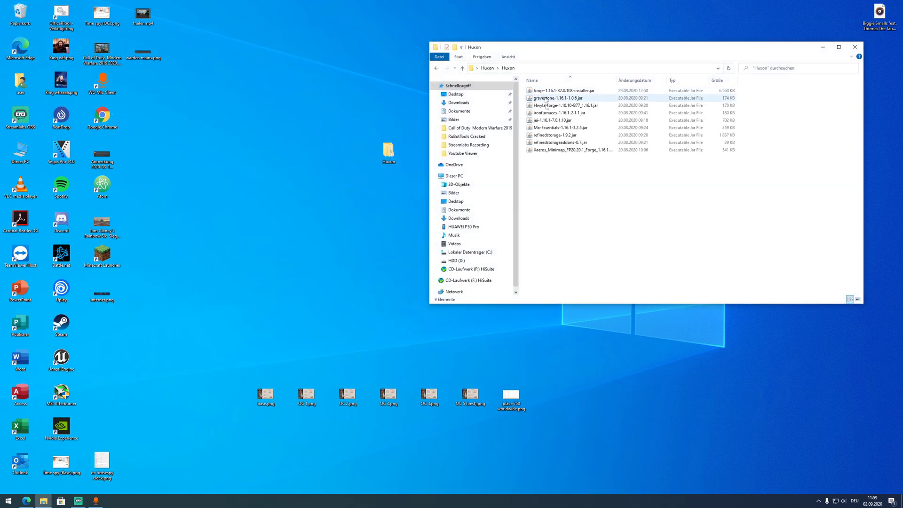
{"action": "left_click", "coordinate": [545, 93]}
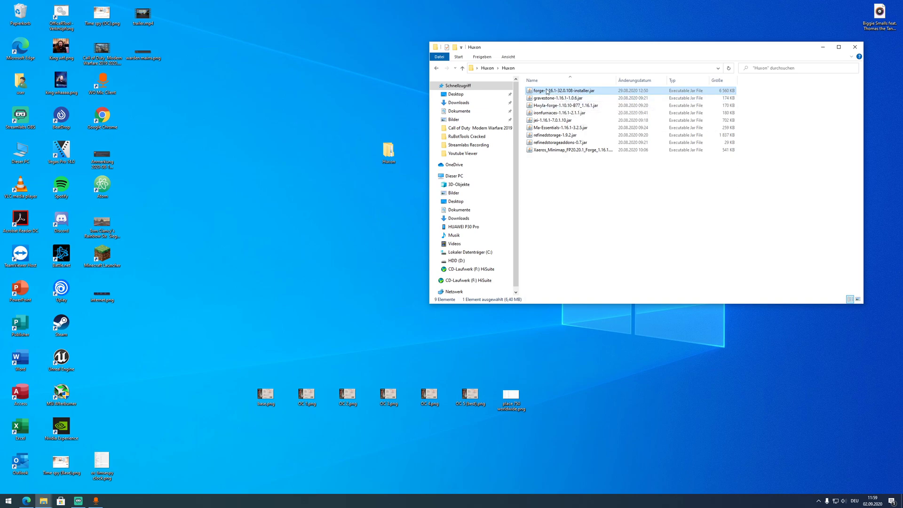
{"action": "double_click", "coordinate": [549, 91]}
{"action": "left_click", "coordinate": [425, 257]}
{"action": "left_click", "coordinate": [425, 249]}
{"action": "left_click", "coordinate": [437, 285]}
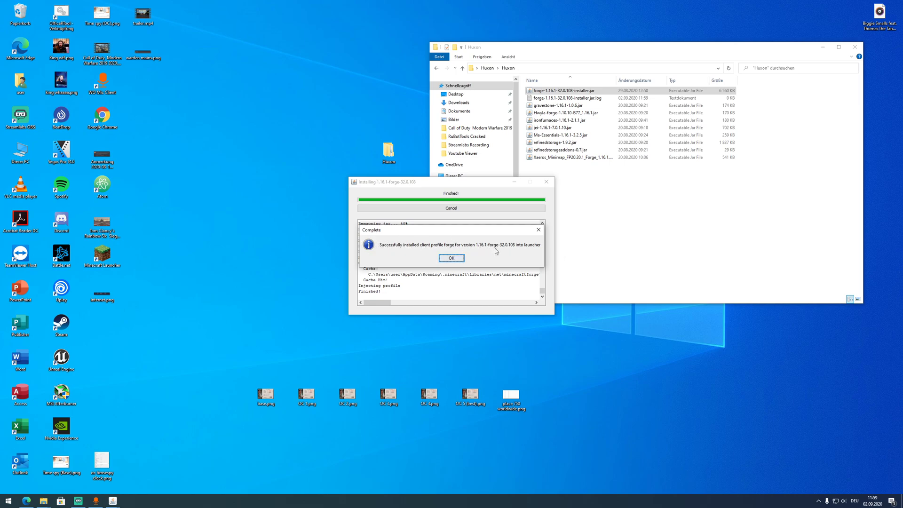
{"action": "left_click", "coordinate": [451, 259]}
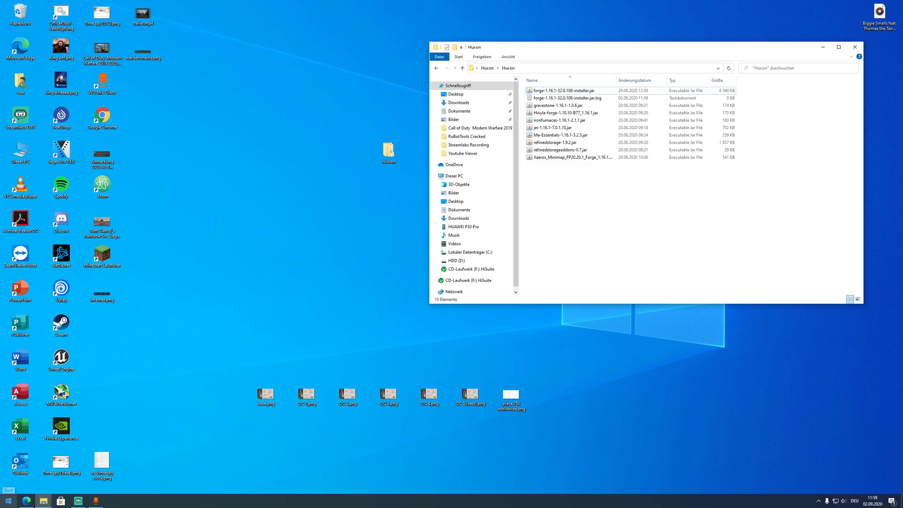
Open the Minecraft Launcher, start the game once with the forge 1.16.1-forge-32.0.108 profile, and quit it from the title screen.
{"action": "left_click", "coordinate": [8, 501]}
{"action": "left_click", "coordinate": [57, 295]}
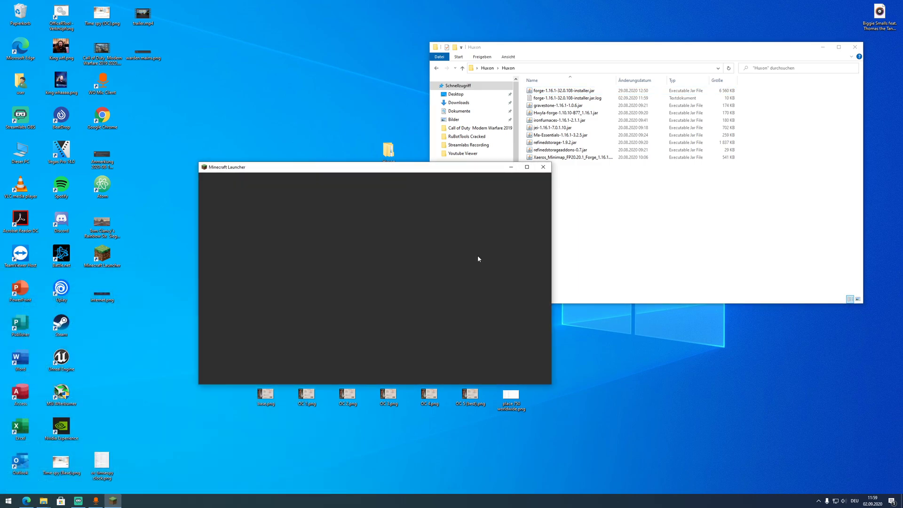
{"action": "left_click", "coordinate": [320, 374]}
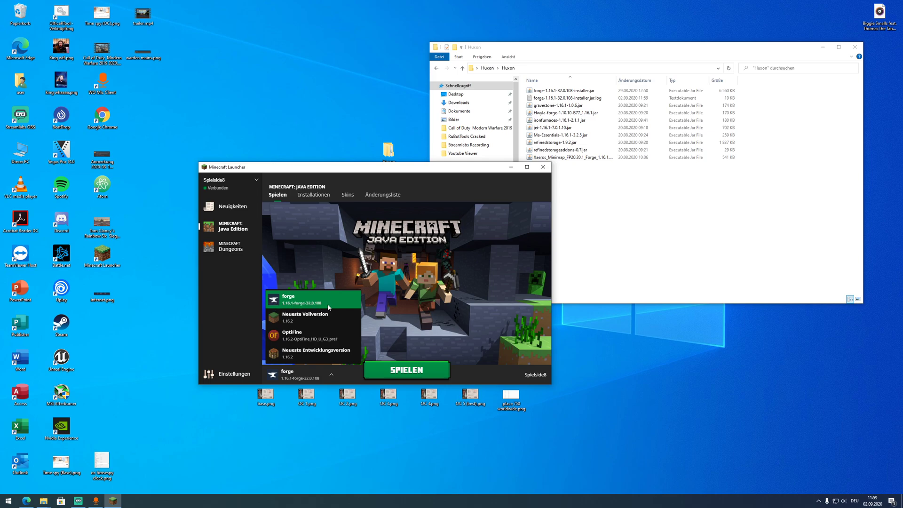
{"action": "left_click", "coordinate": [295, 303]}
{"action": "left_click", "coordinate": [403, 372]}
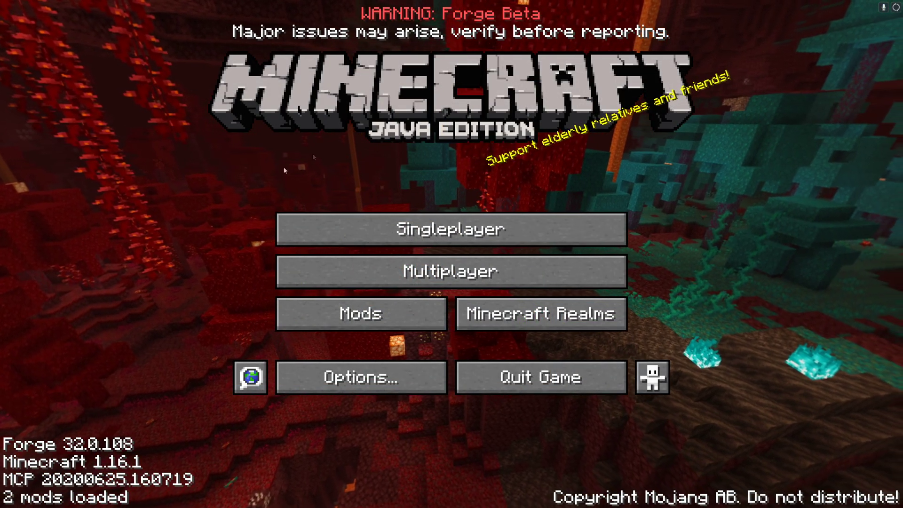
{"action": "left_click", "coordinate": [539, 378]}
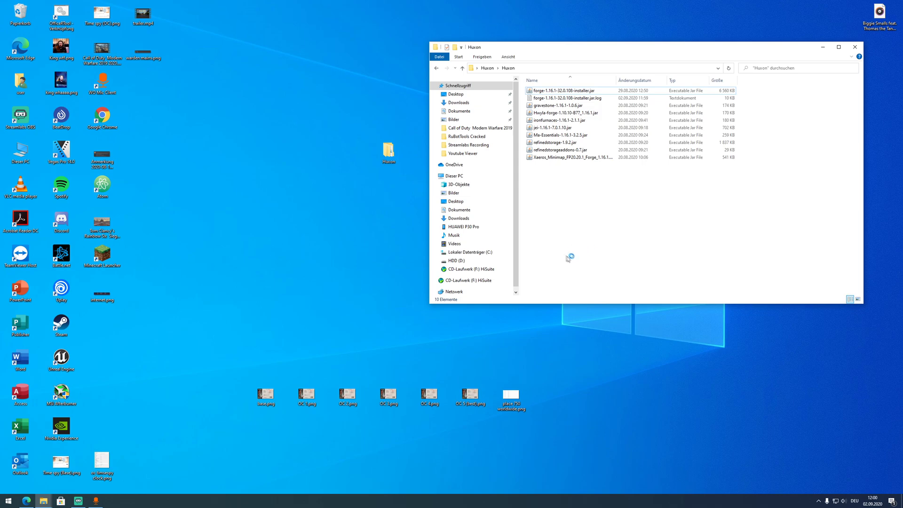
Delete the Forge installer and its log file from the Huxon folder, leaving only the mod files.
{"action": "left_click", "coordinate": [563, 92]}
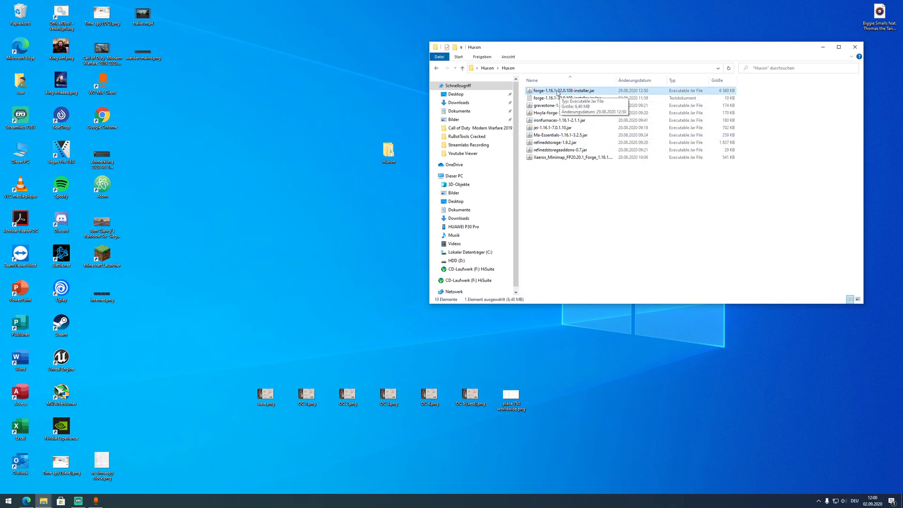
{"action": "left_click", "coordinate": [555, 100], "text": "ctrl"}
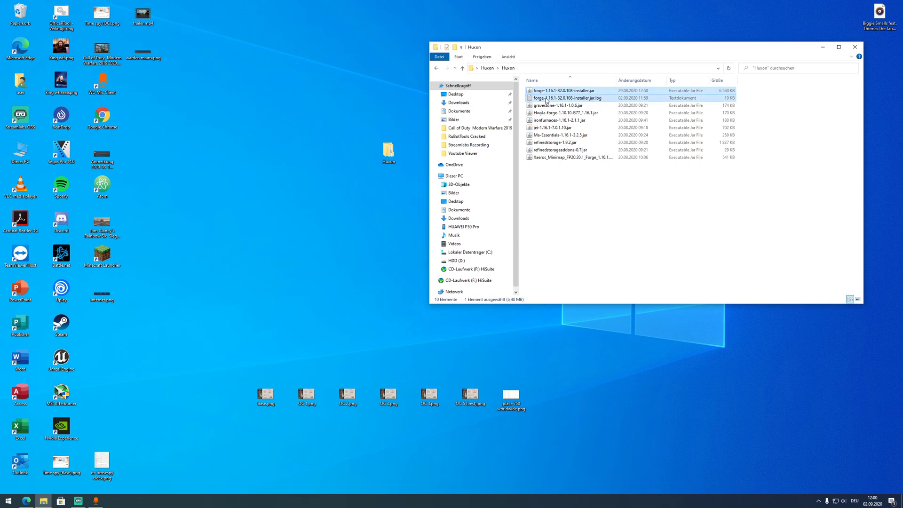
{"action": "right_click", "coordinate": [608, 100]}
{"action": "left_click", "coordinate": [615, 198]}
{"action": "left_click_drag", "start_coordinate": [535, 164], "coordinate": [595, 183]}
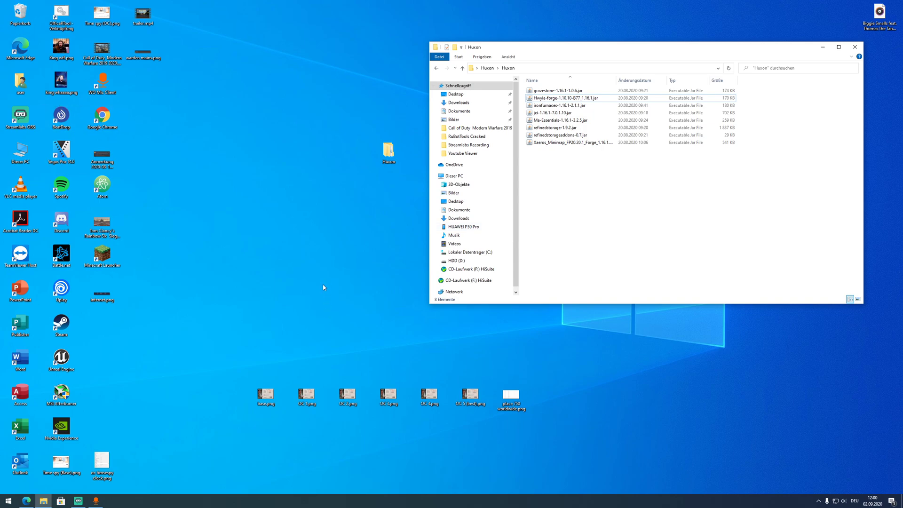
Open the %appdata% folder beside the Huxon window and go into .minecraft and its mods folder.
{"action": "key", "text": "super+r"}
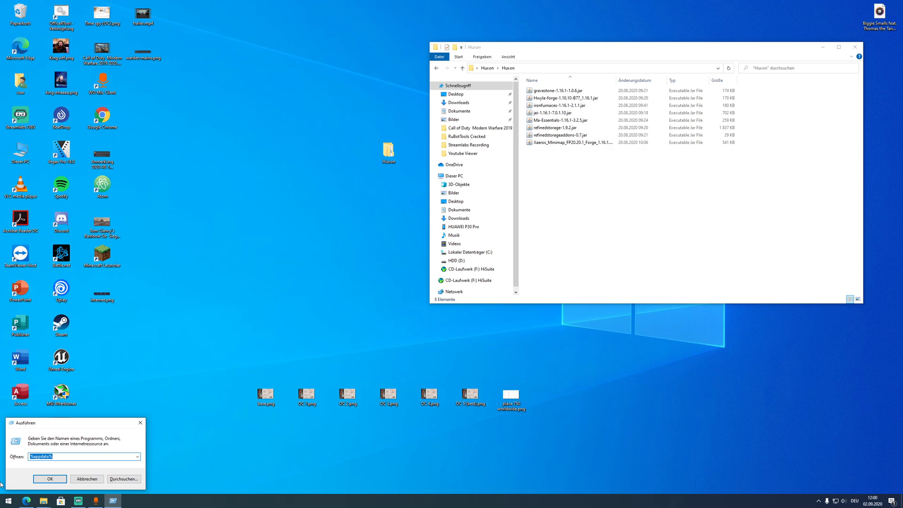
{"action": "key", "text": "Return"}
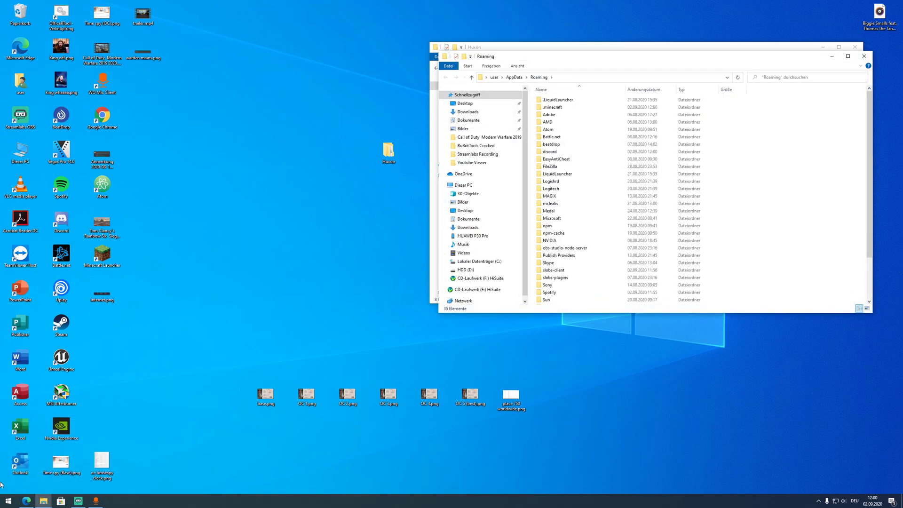
{"action": "left_click_drag", "start_coordinate": [715, 60], "coordinate": [493, 85]}
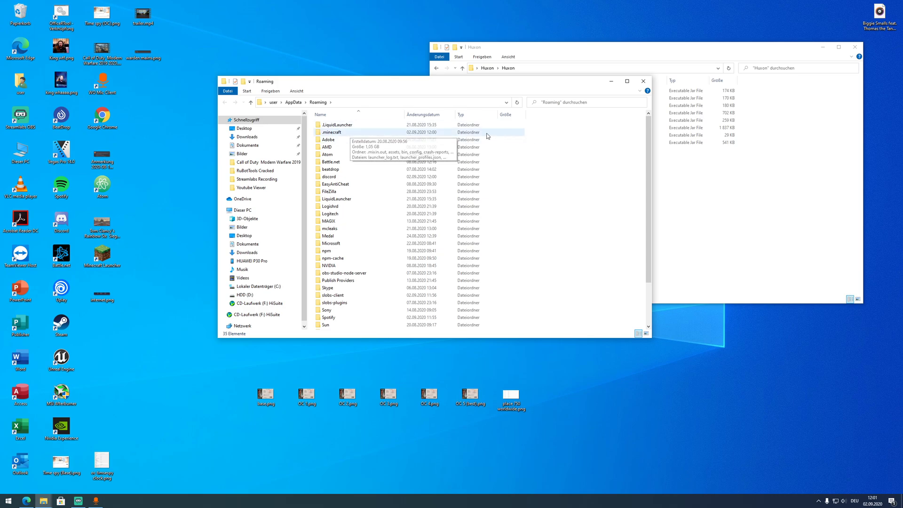
{"action": "left_click", "coordinate": [331, 134]}
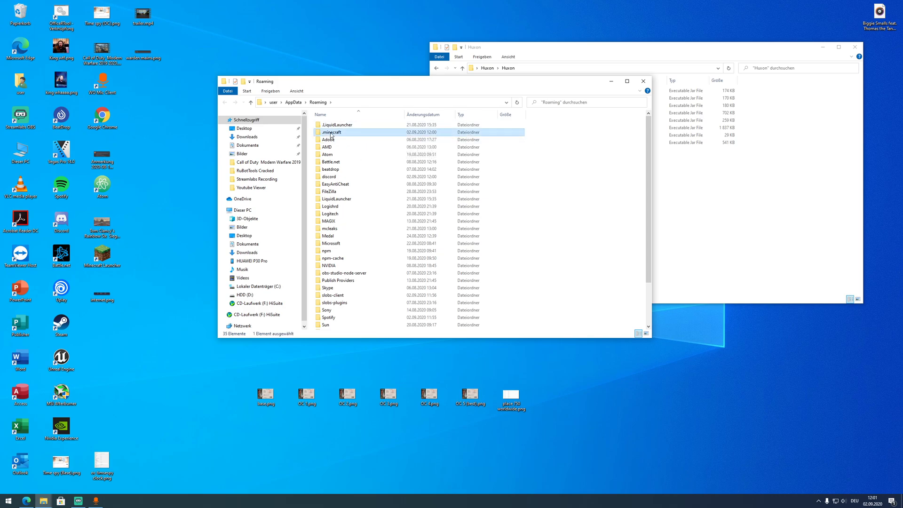
{"action": "double_click", "coordinate": [362, 134]}
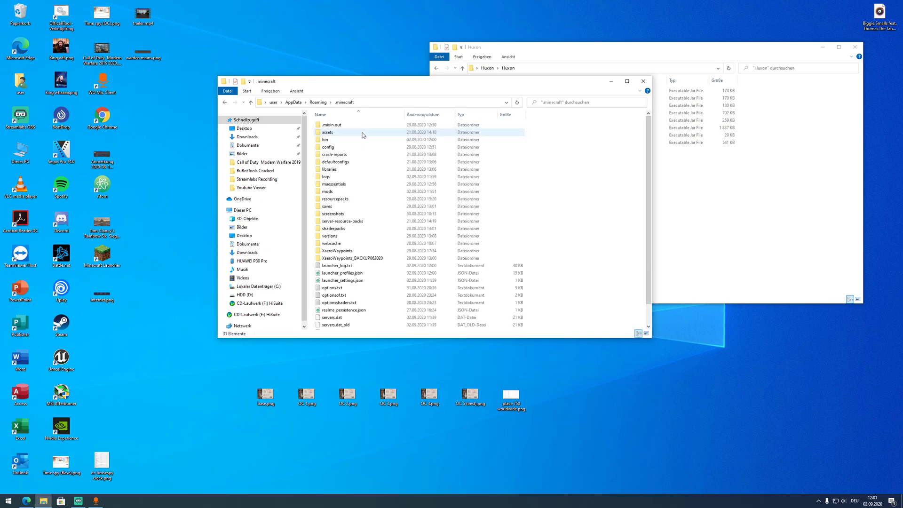
{"action": "left_click", "coordinate": [369, 194]}
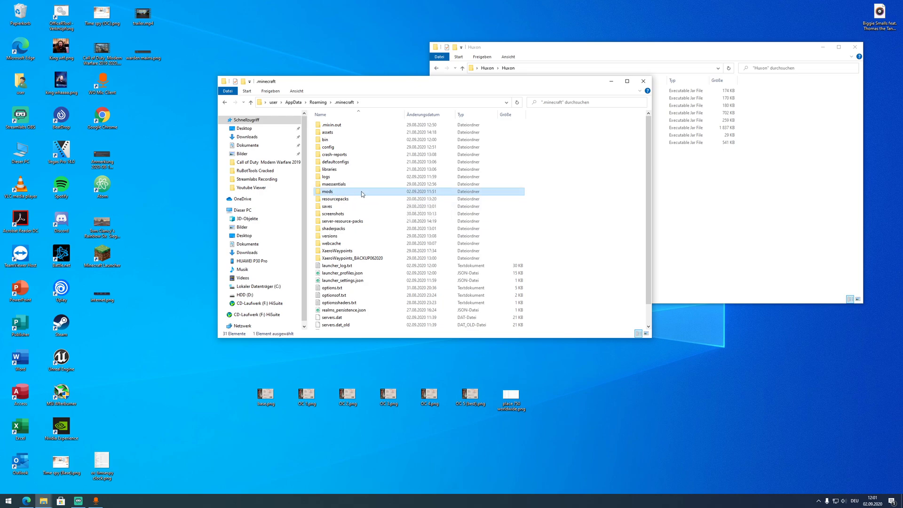
{"action": "double_click", "coordinate": [363, 193]}
Move all mod JAR files from the Huxon folder into the .minecraft mods folder and close both folder windows.
{"action": "left_click_drag", "start_coordinate": [460, 87], "coordinate": [444, 222]}
{"action": "left_click_drag", "start_coordinate": [554, 179], "coordinate": [343, 335]}
{"action": "left_click_drag", "start_coordinate": [391, 218], "coordinate": [385, 161]}
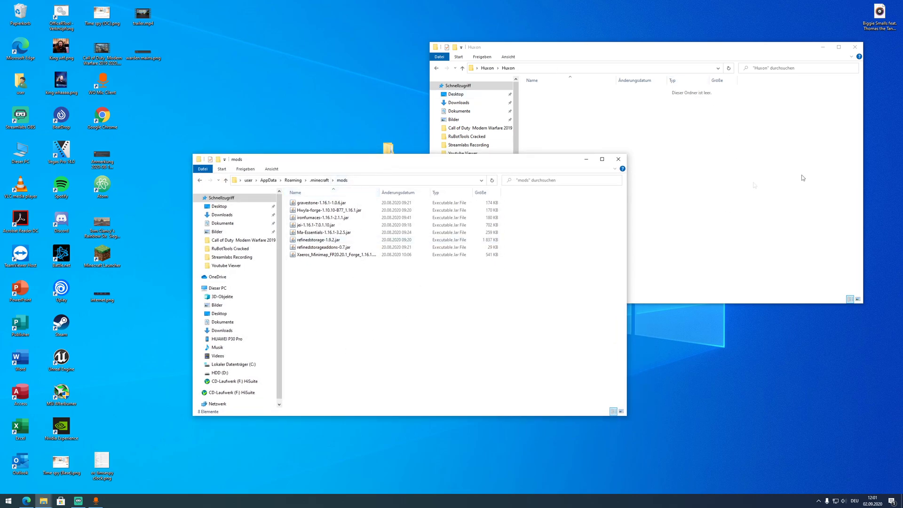
{"action": "left_click_drag", "start_coordinate": [331, 292], "coordinate": [430, 189]}
{"action": "left_click", "coordinate": [530, 288]}
{"action": "left_click", "coordinate": [855, 47]}
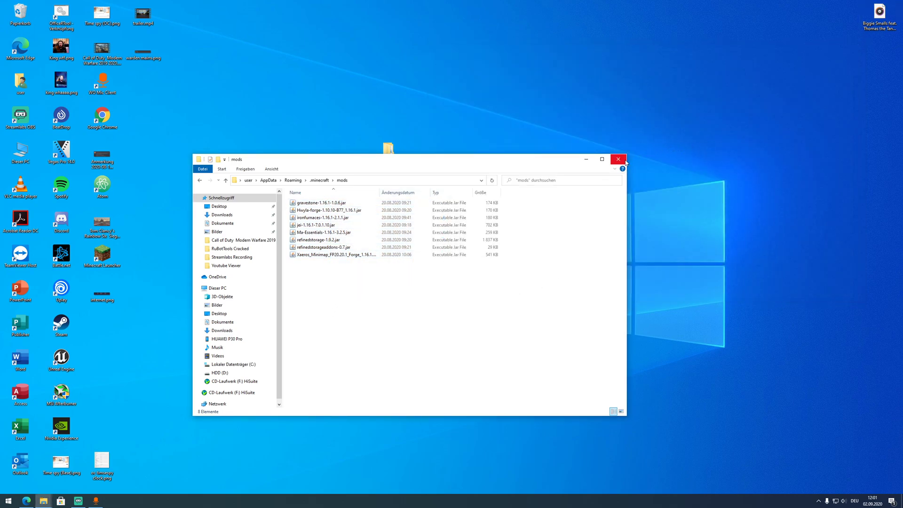
{"action": "left_click", "coordinate": [618, 159]}
Relaunch Minecraft from the launcher with the forge profile so the added mods load.
{"action": "key", "text": "super"}
{"action": "left_click", "coordinate": [57, 314]}
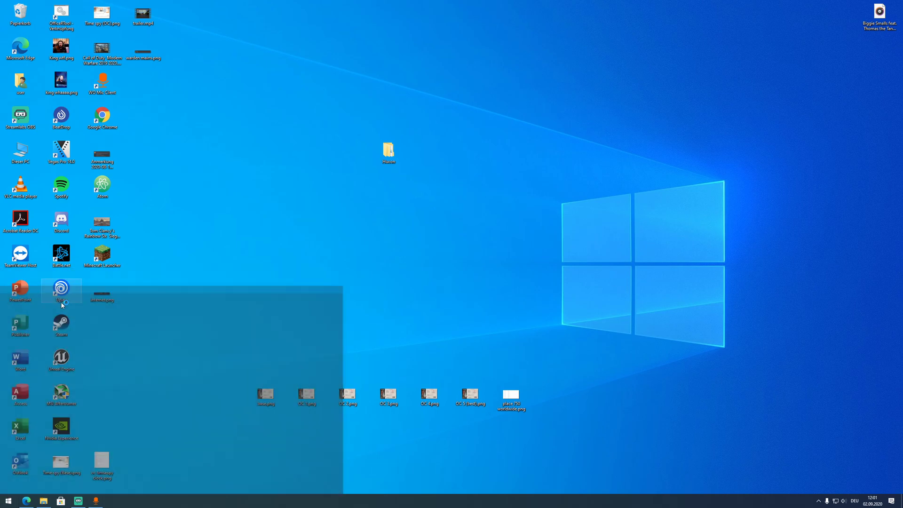
{"action": "left_click", "coordinate": [305, 376]}
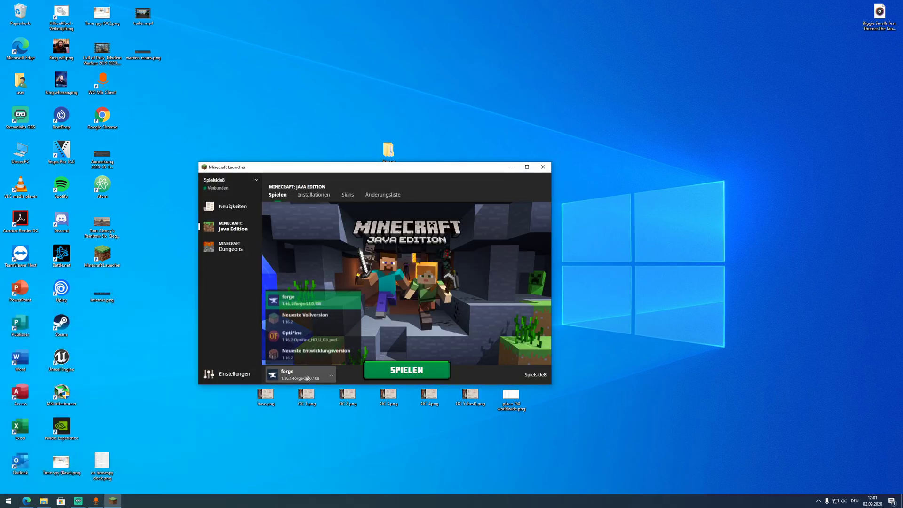
{"action": "left_click", "coordinate": [309, 301]}
{"action": "left_click", "coordinate": [406, 370]}
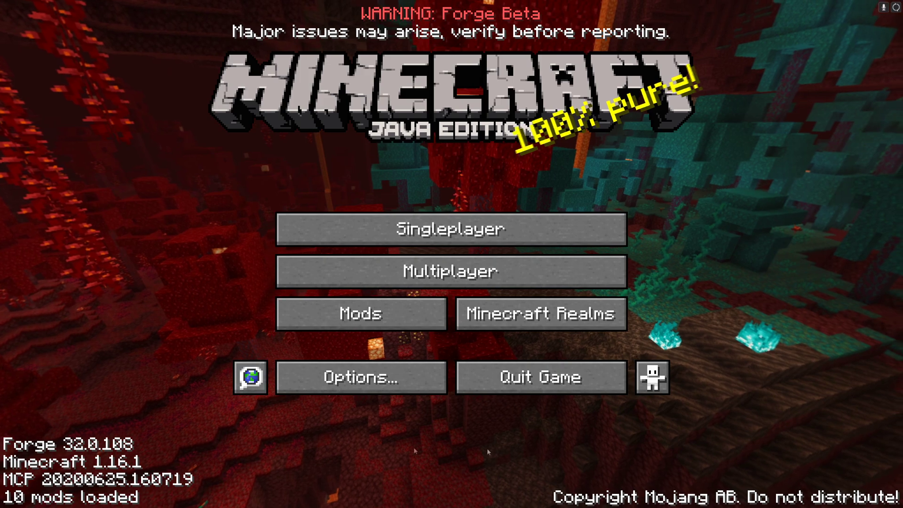
Add a new multiplayer server entry and change its name to Huxon Server.
{"action": "left_click", "coordinate": [412, 277]}
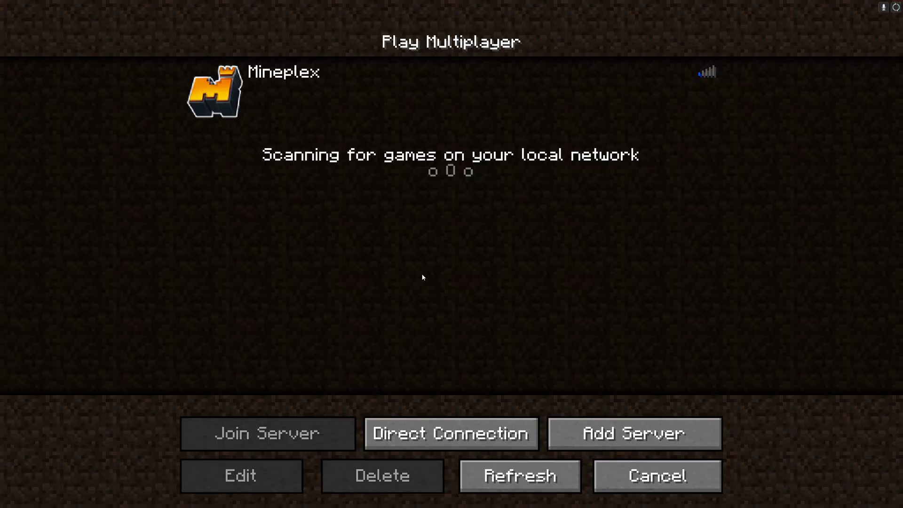
{"action": "left_click", "coordinate": [649, 430]}
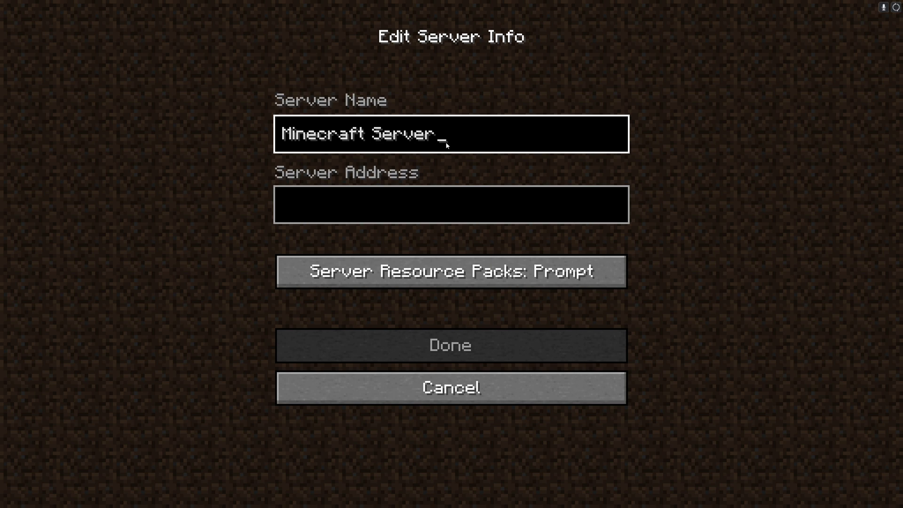
{"action": "key", "text": "Left"}
{"action": "key", "text": "Left"}
{"action": "key", "text": "Left"}
{"action": "key", "text": "Left"}
{"action": "key", "text": "Left"}
{"action": "key", "text": "Left"}
{"action": "key", "text": "Left"}
{"action": "key", "text": "BackSpace"}
{"action": "key", "text": "BackSpace"}
{"action": "key", "text": "BackSpace"}
{"action": "key", "text": "BackSpace"}
{"action": "key", "text": "BackSpace"}
{"action": "key", "text": "BackSpace"}
{"action": "key", "text": "BackSpace"}
{"action": "key", "text": "BackSpace"}
{"action": "key", "text": "BackSpace"}
{"action": "type", "text": "Huxon"}
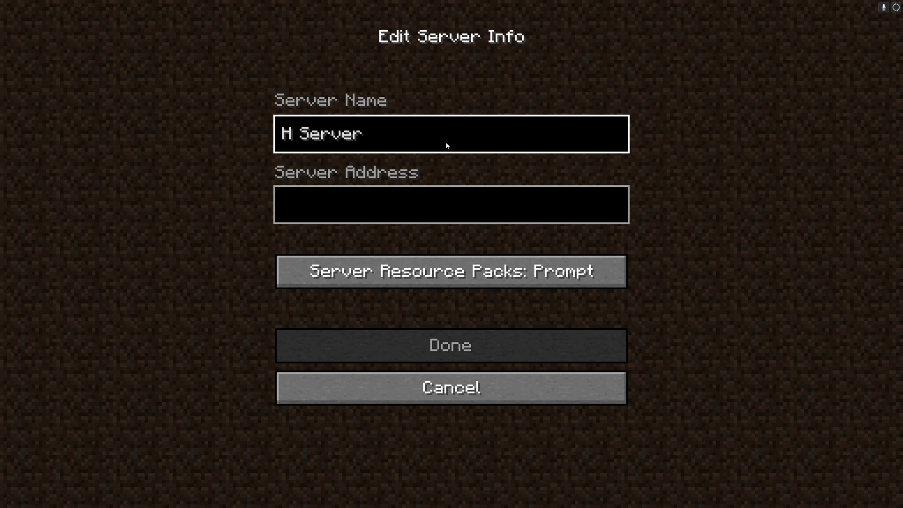
Set the server address to huxon.minecraftserver.de and save the Huxon Server entry.
{"action": "left_click", "coordinate": [360, 209]}
{"action": "type", "text": "huxon.minecra"}
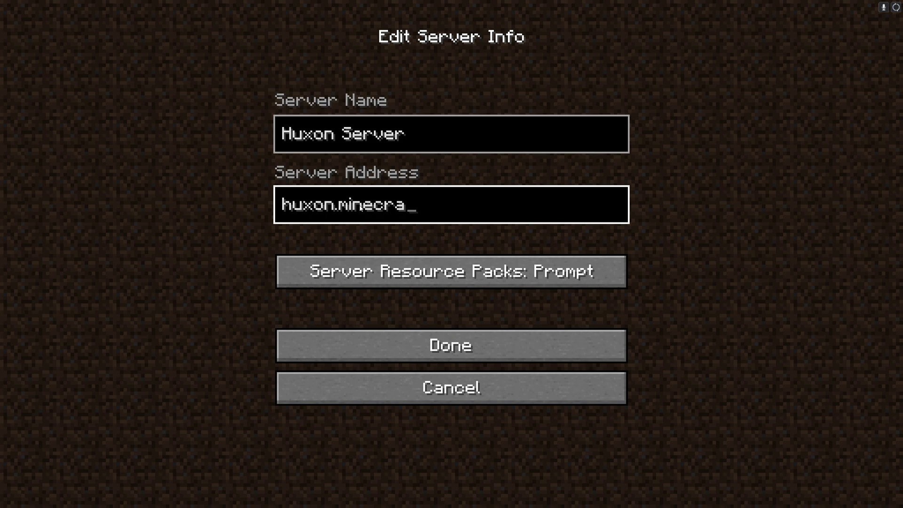
{"action": "type", "text": "ftserver"}
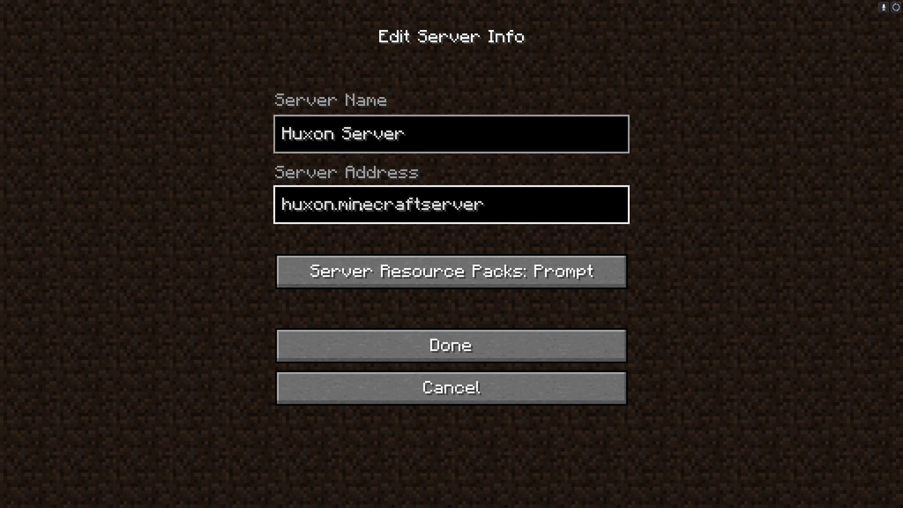
{"action": "type", "text": ".de"}
{"action": "key", "text": "Tab"}
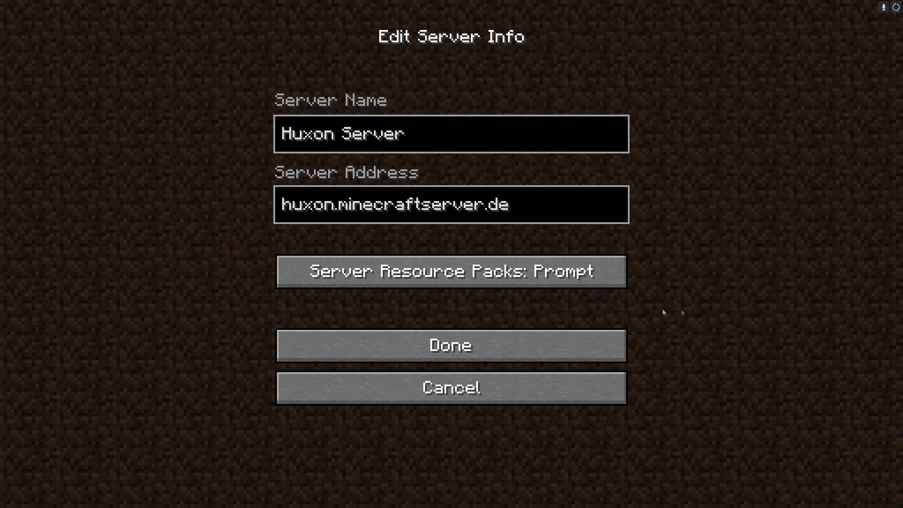
{"action": "left_click", "coordinate": [436, 345]}
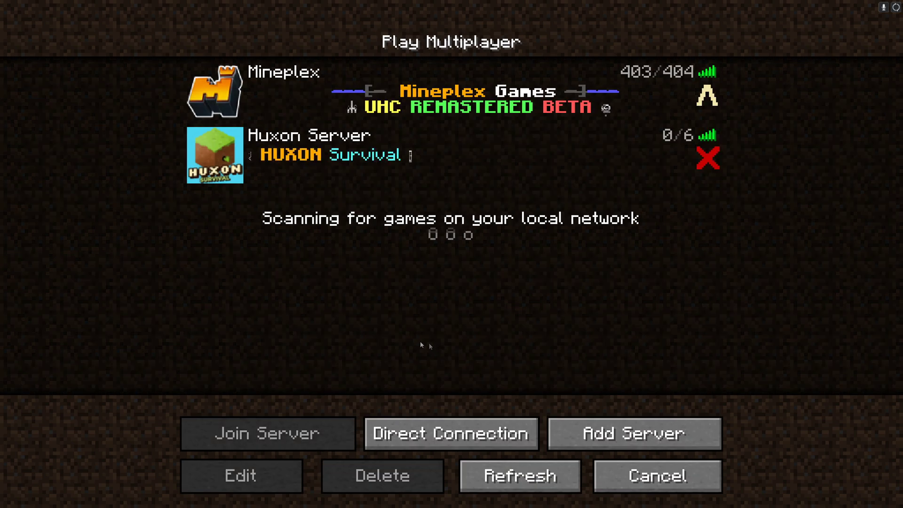
Move Huxon Server above Mineplex in the multiplayer list and join it.
{"action": "left_click", "coordinate": [201, 142]}
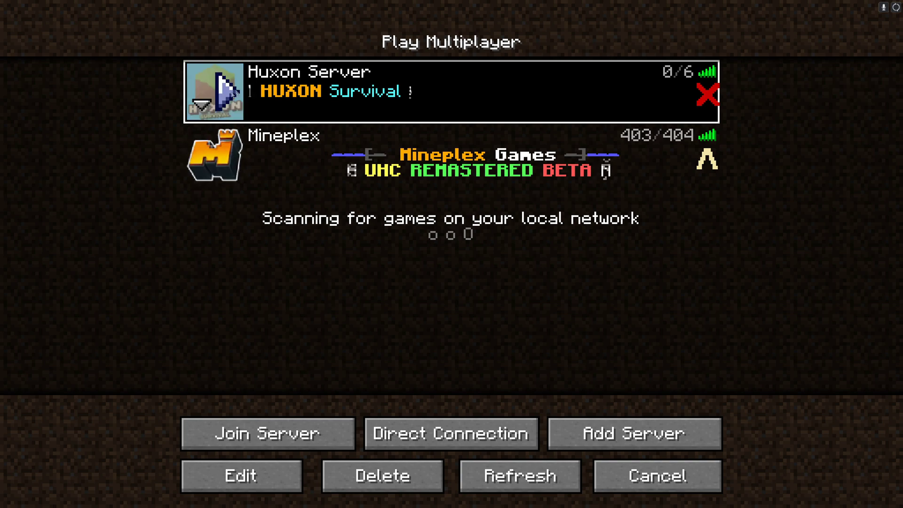
{"action": "left_click", "coordinate": [226, 94]}
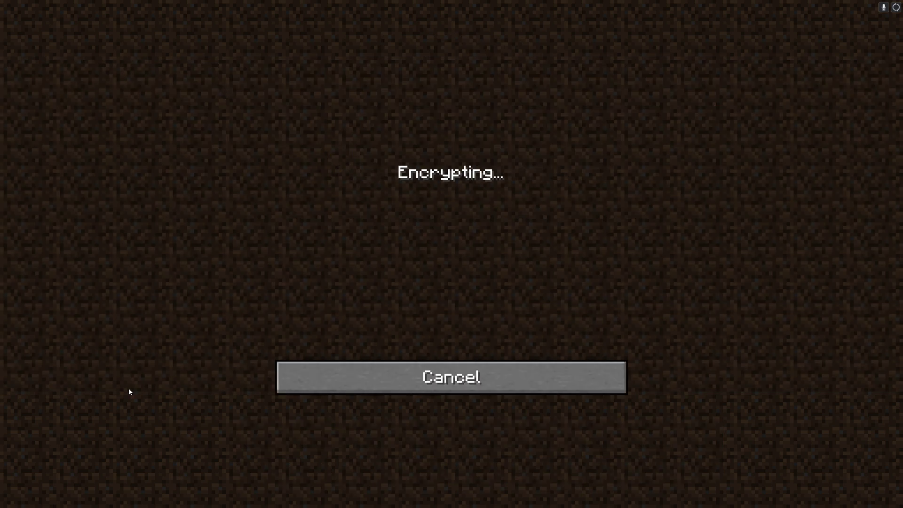
Run the spawn chat command to teleport to the server's spawn building.
{"action": "key", "text": "slash"}
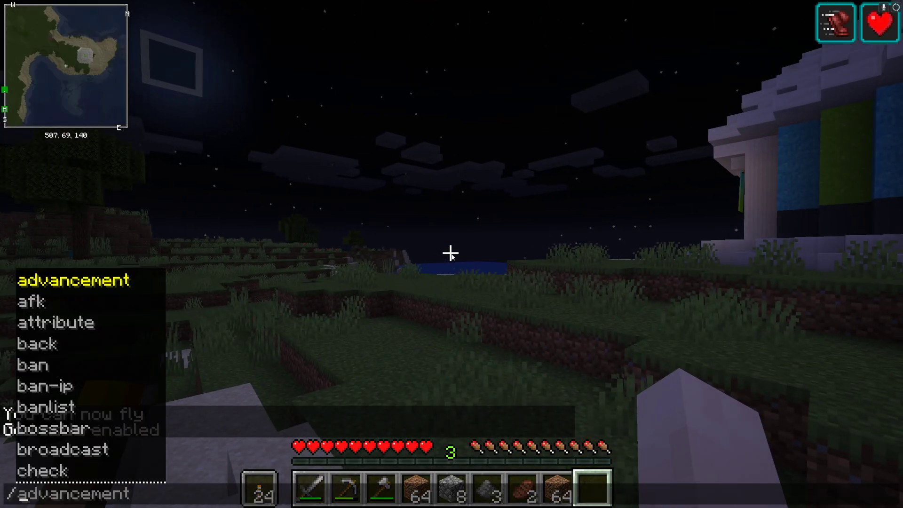
{"action": "type", "text": "spawnpoint"}
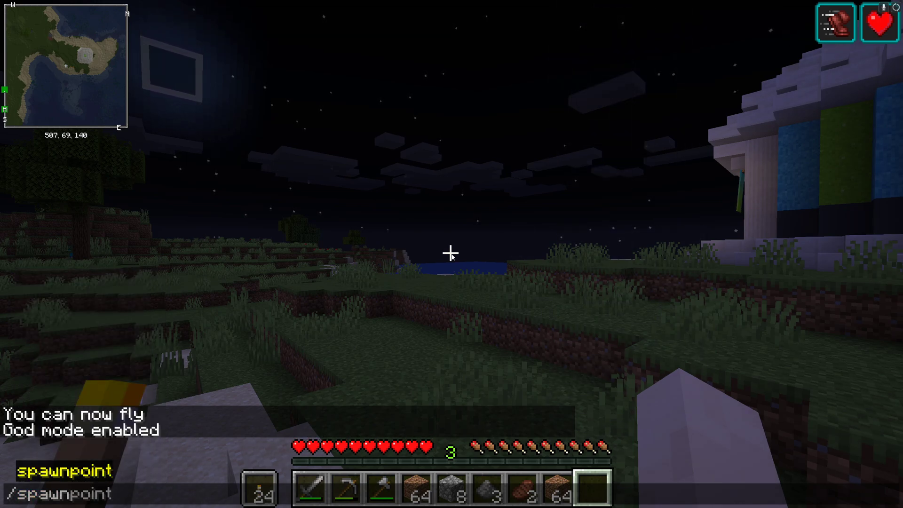
{"action": "key", "text": "Return"}
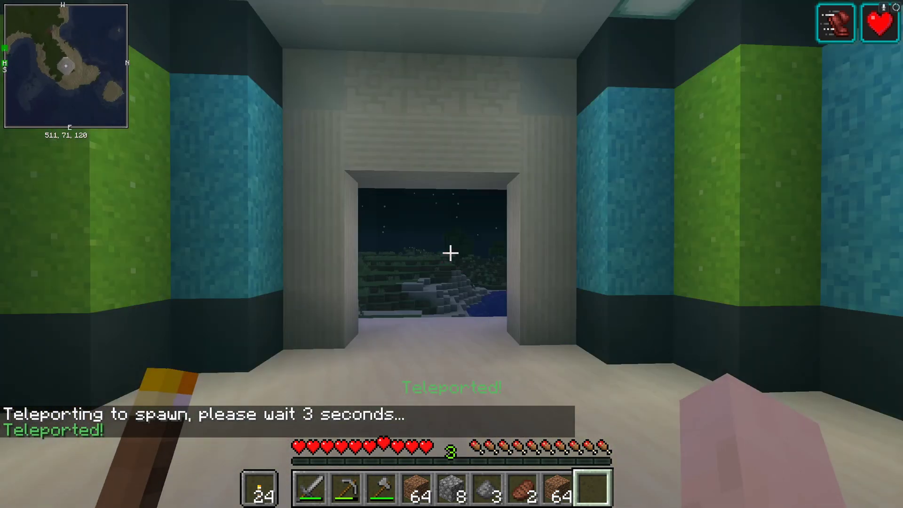
Walk out of the spawn building and examine its exterior and the surrounding terrain.
{"action": "key", "text": "w"}
{"action": "key", "text": "w"}
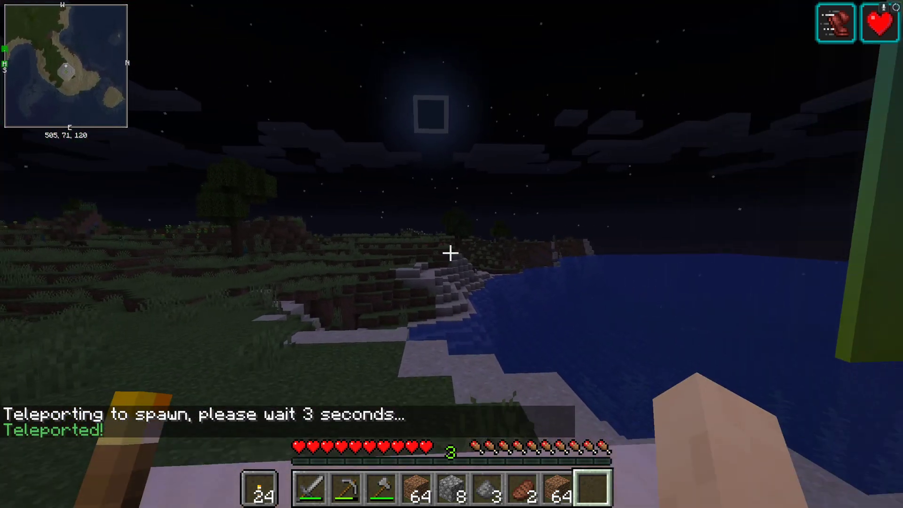
{"action": "key", "text": "s"}
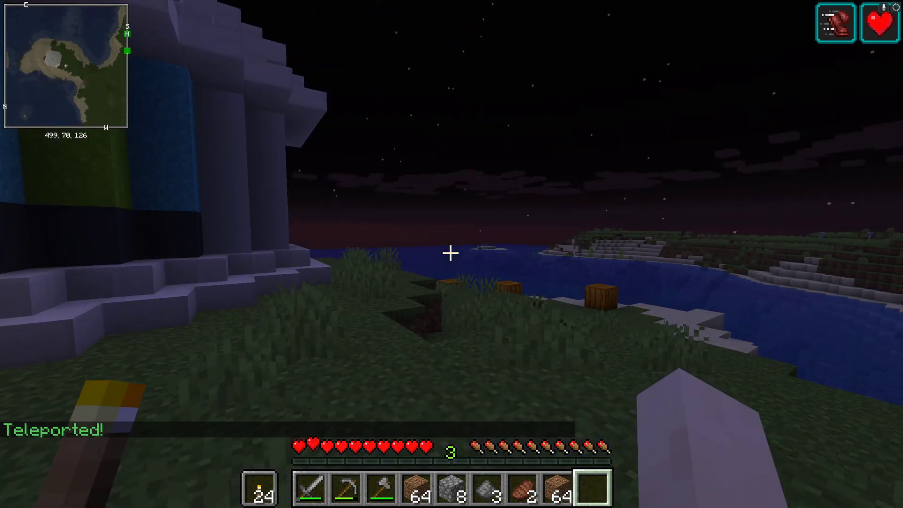
{"action": "key", "text": "w"}
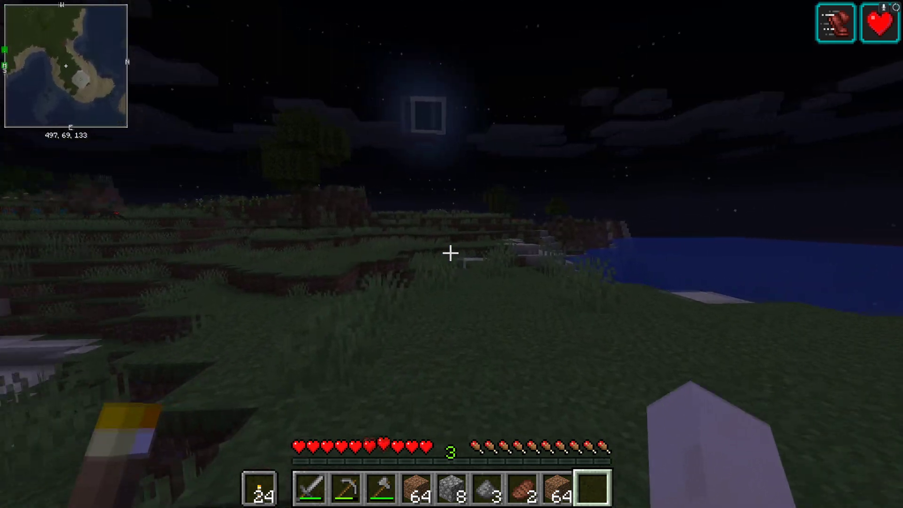
{"action": "key", "text": "w"}
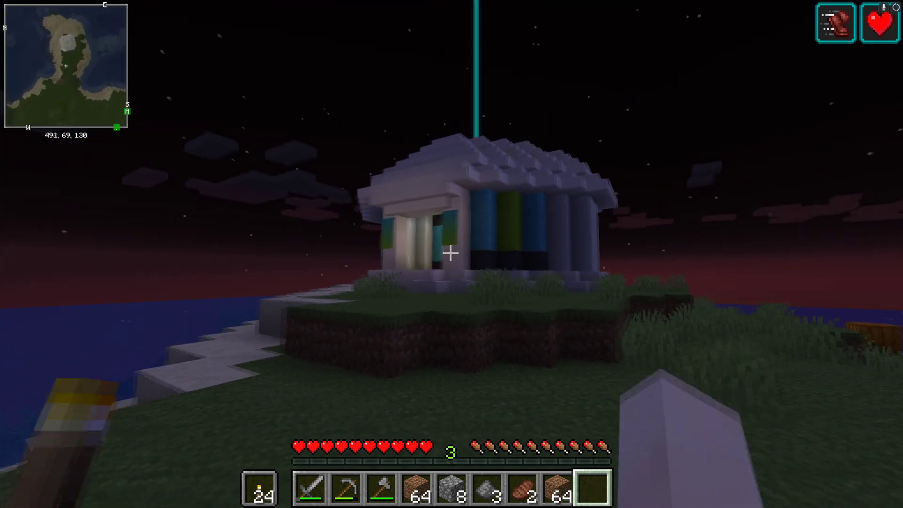
{"action": "key", "text": "w"}
{"action": "key", "text": "w"}
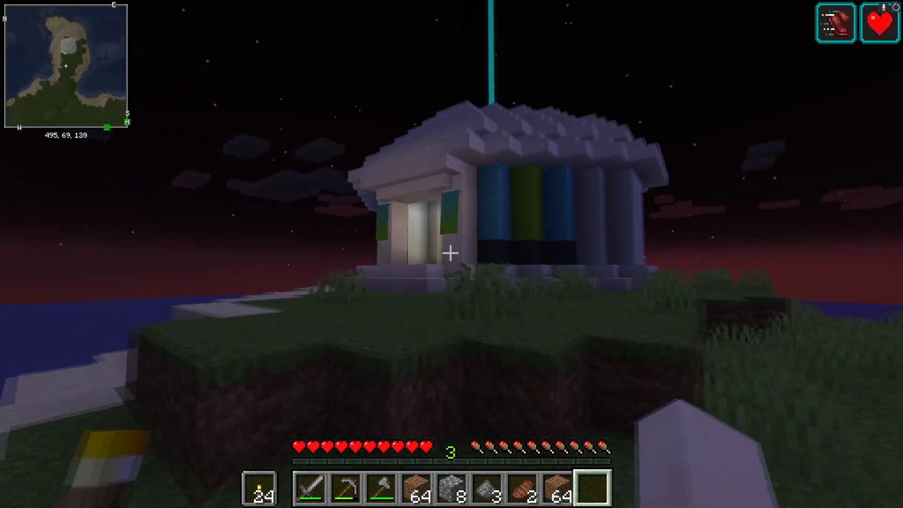
{"action": "key", "text": "w"}
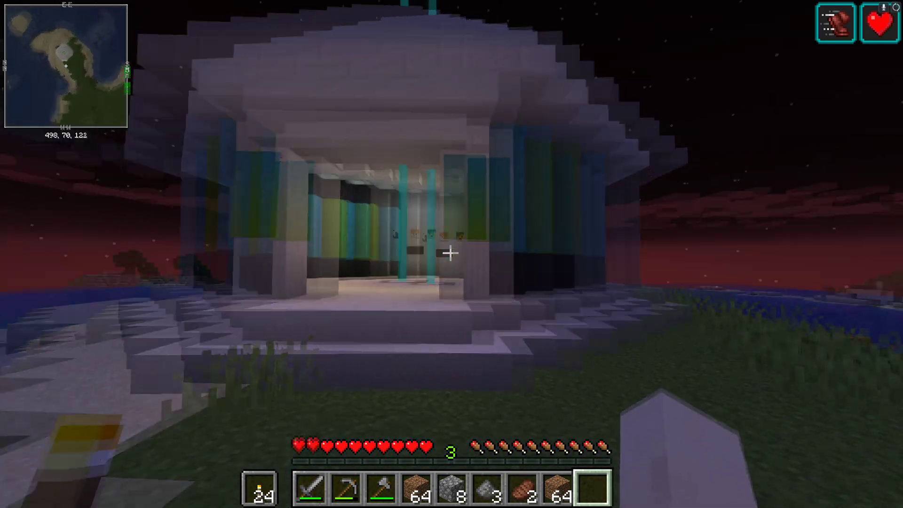
{"action": "key", "text": "w"}
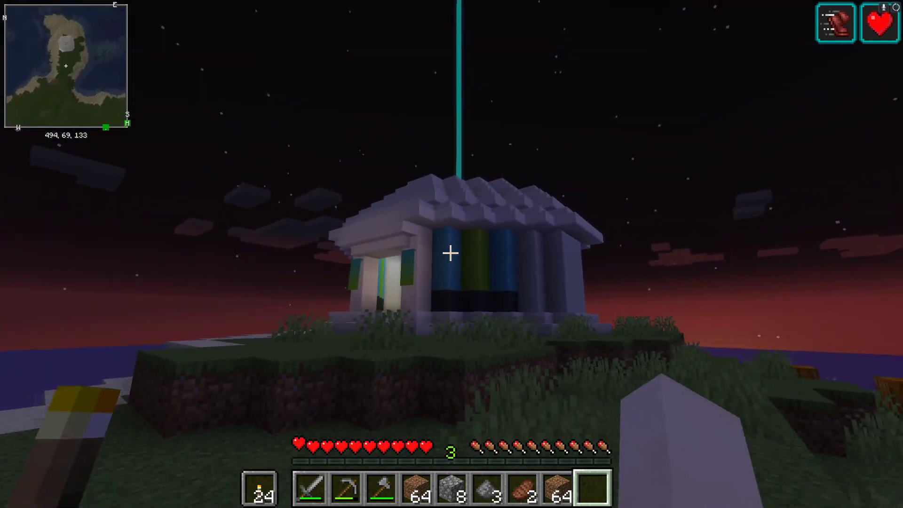
{"action": "key", "text": "s"}
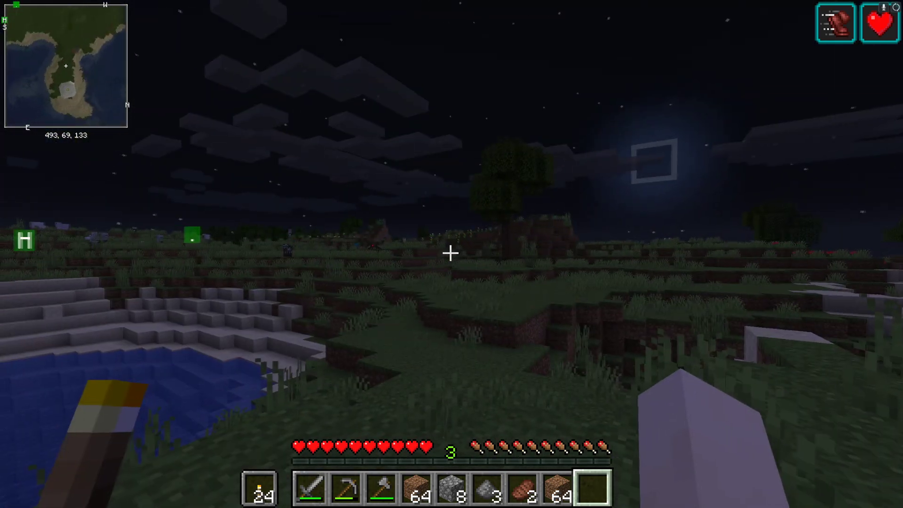